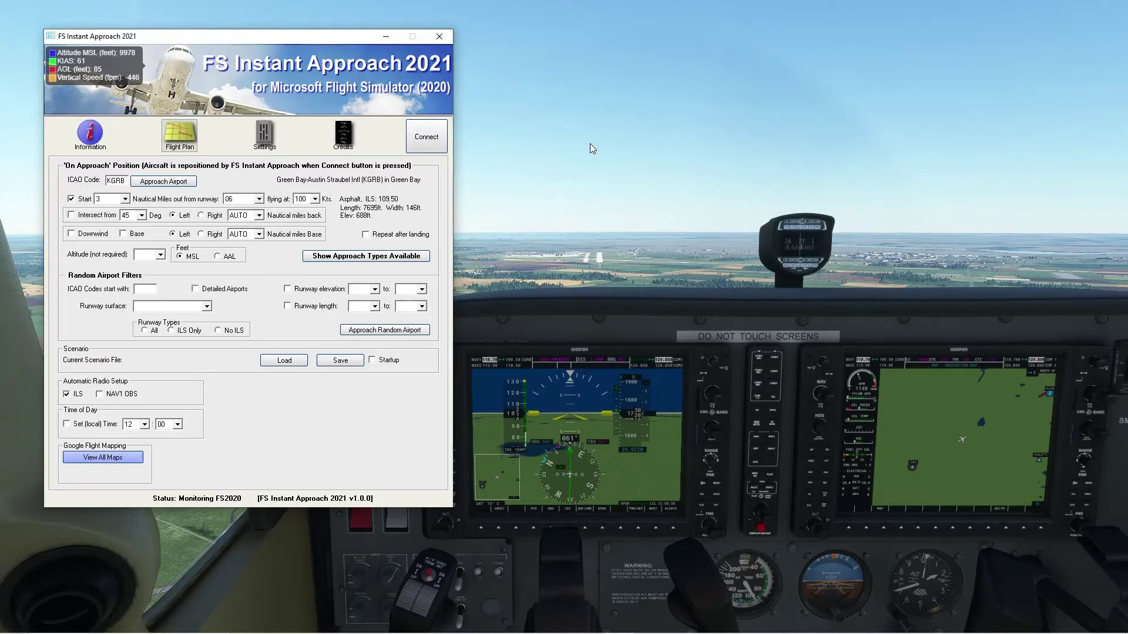
Switch the Green Bay approach to runway 24 and connect to reposition the aircraft onto final
{"action": "left_click", "coordinate": [259, 200]}
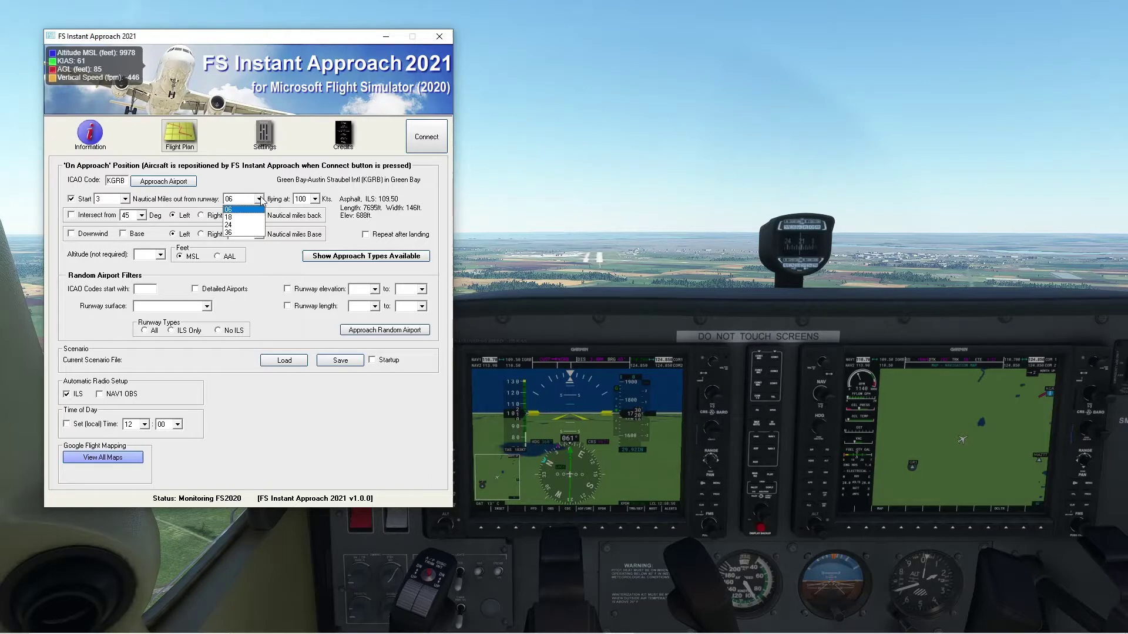
{"action": "left_click", "coordinate": [254, 225]}
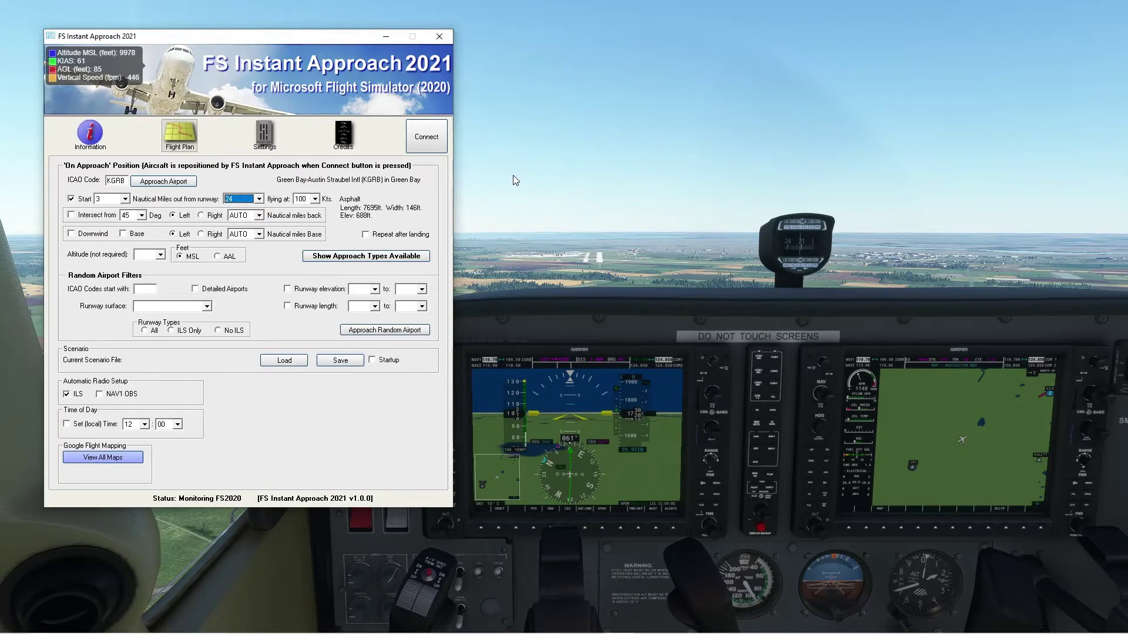
{"action": "left_click", "coordinate": [430, 136]}
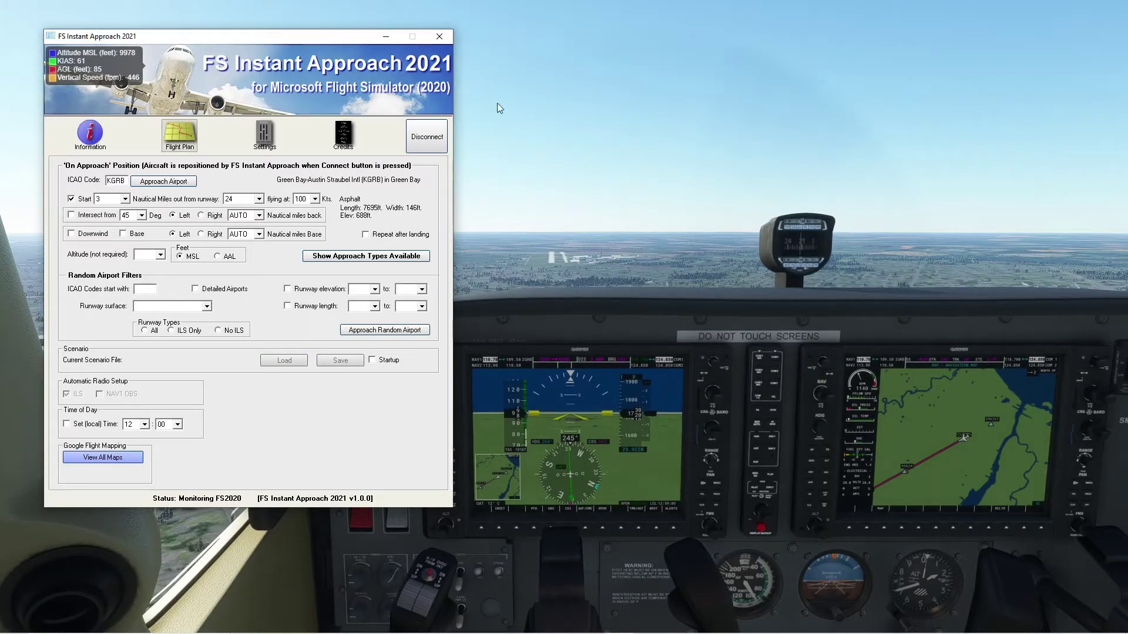
{"action": "left_click", "coordinate": [387, 36]}
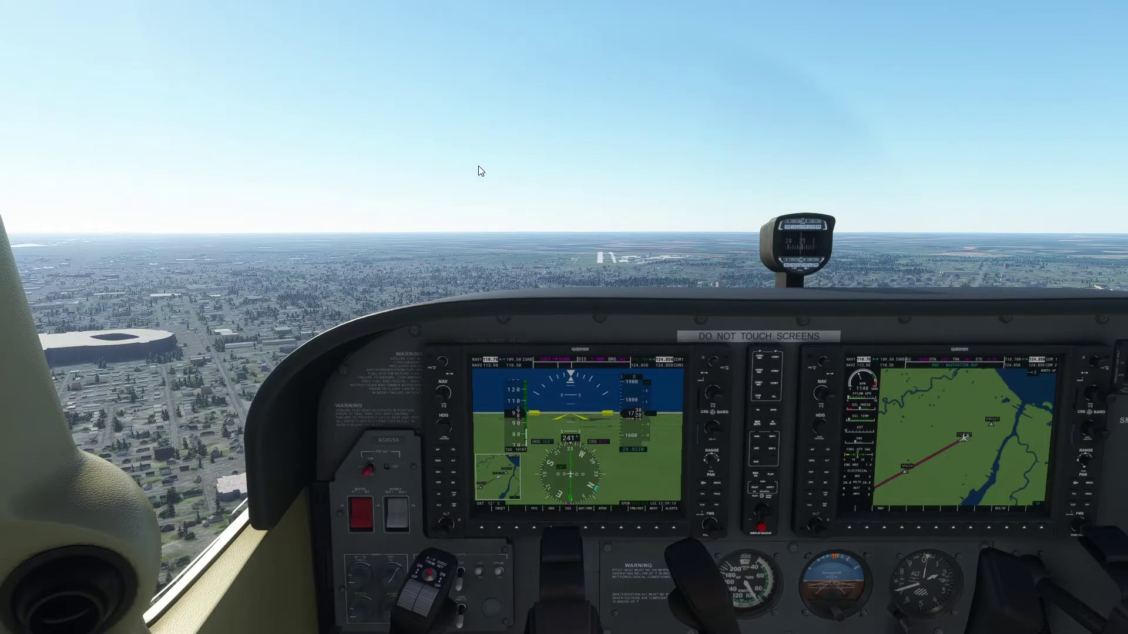
Enable the Downwind start for the KGRB runway 24 approach and apply it
{"action": "key", "text": "alt+Tab"}
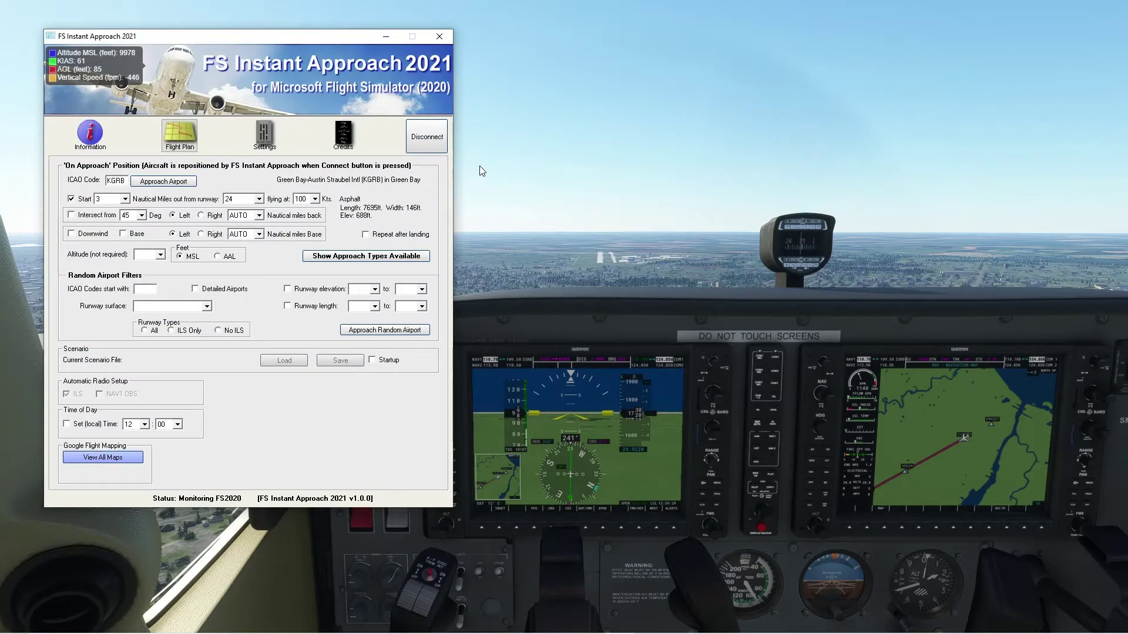
{"action": "left_click", "coordinate": [92, 235]}
{"action": "left_click", "coordinate": [387, 36]}
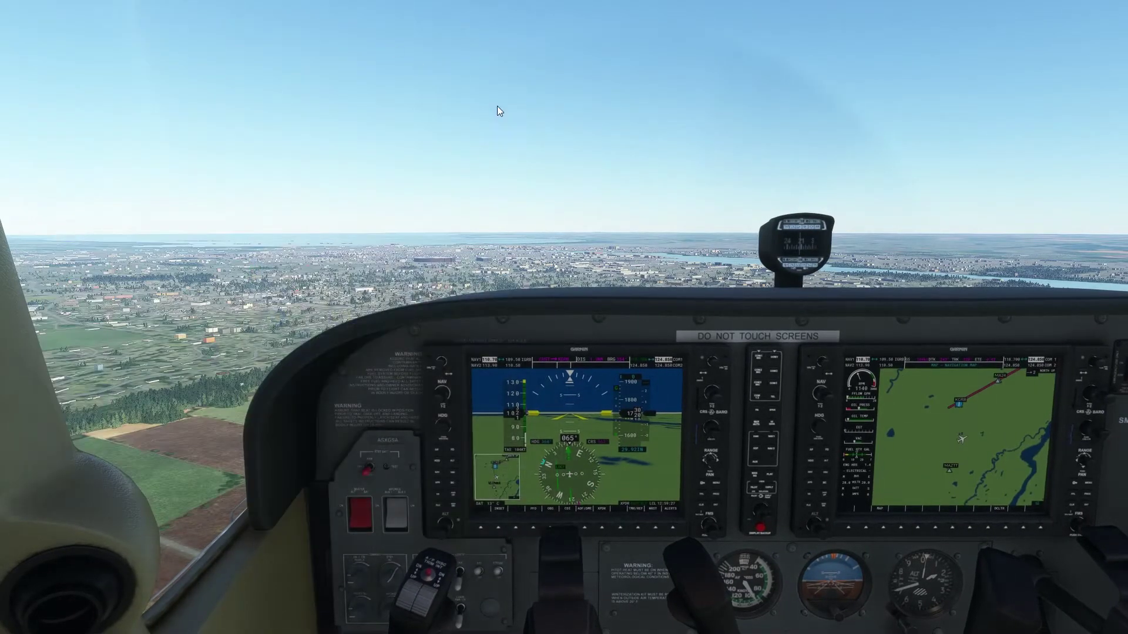
Look out the left cockpit window, return to the instrument panel, and bring FS Instant Approach forward
{"action": "left_click_drag", "start_coordinate": [431, 184], "coordinate": [460, 217]}
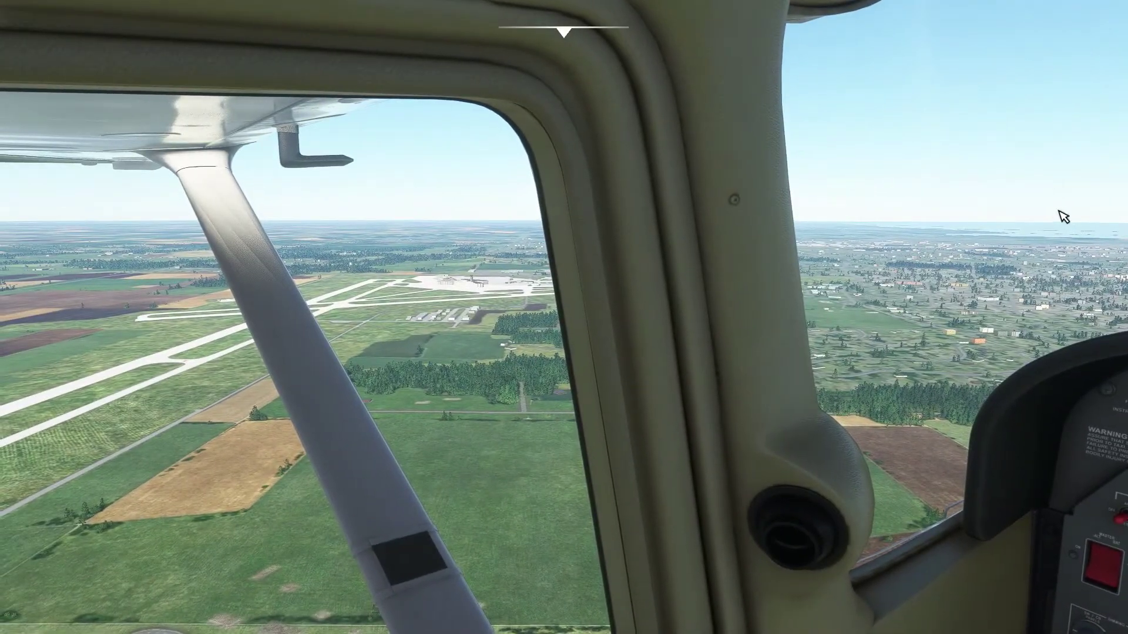
{"action": "key", "text": "ctrl+space"}
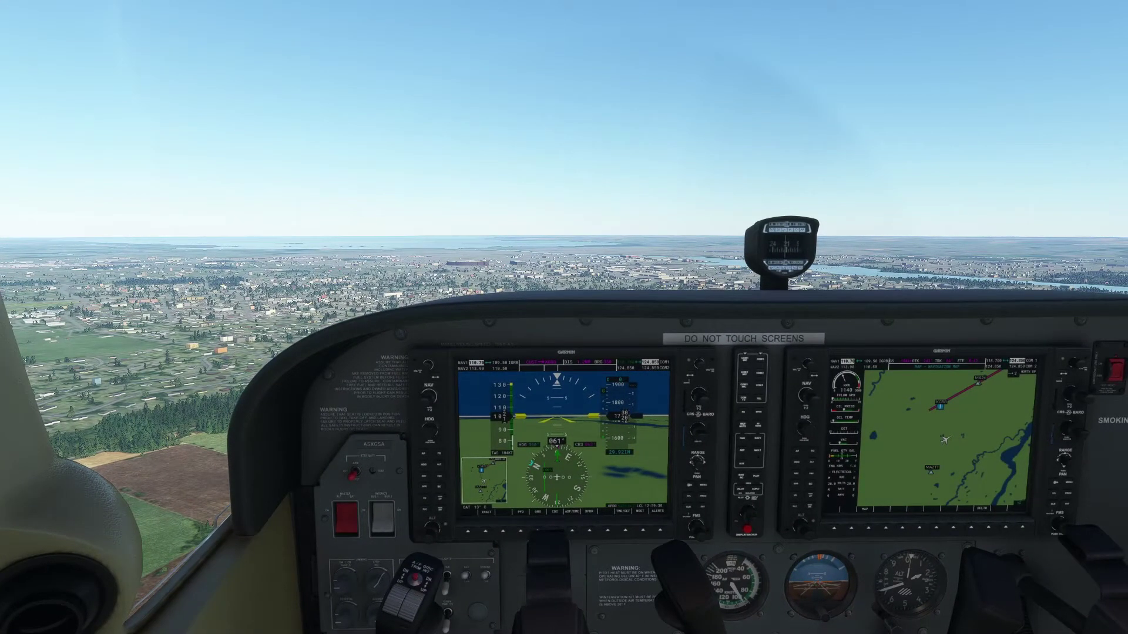
{"action": "key", "text": "alt+Tab"}
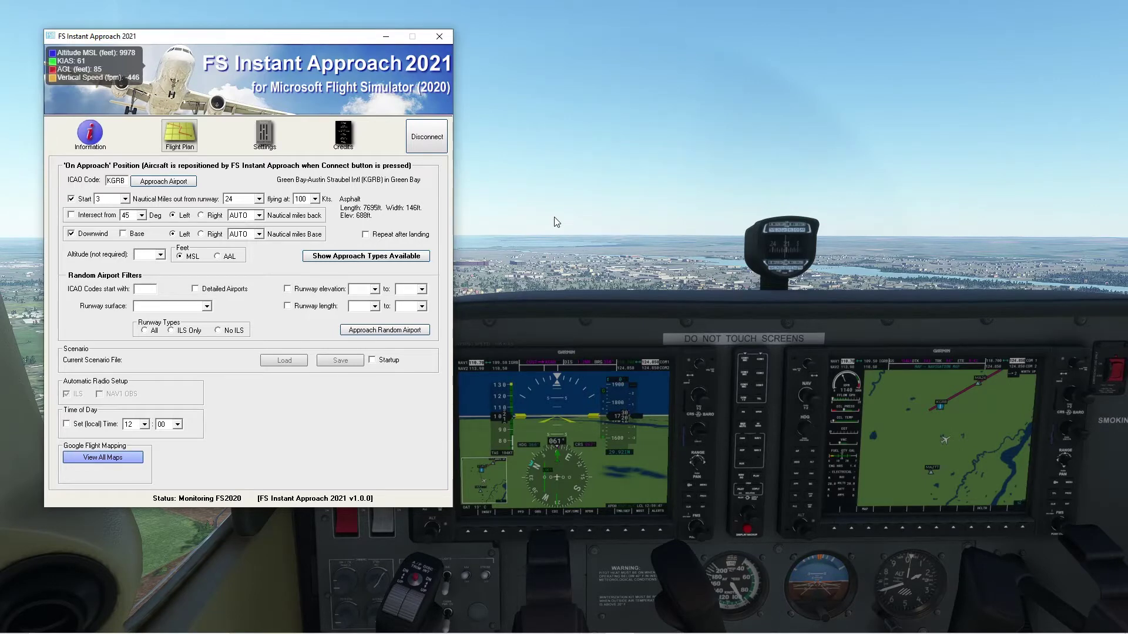
Replace KGRB with KATW and load Appleton Intl as the approach airport
{"action": "double_click", "coordinate": [123, 181]}
{"action": "type", "text": "KATW"}
{"action": "left_click", "coordinate": [146, 184]}
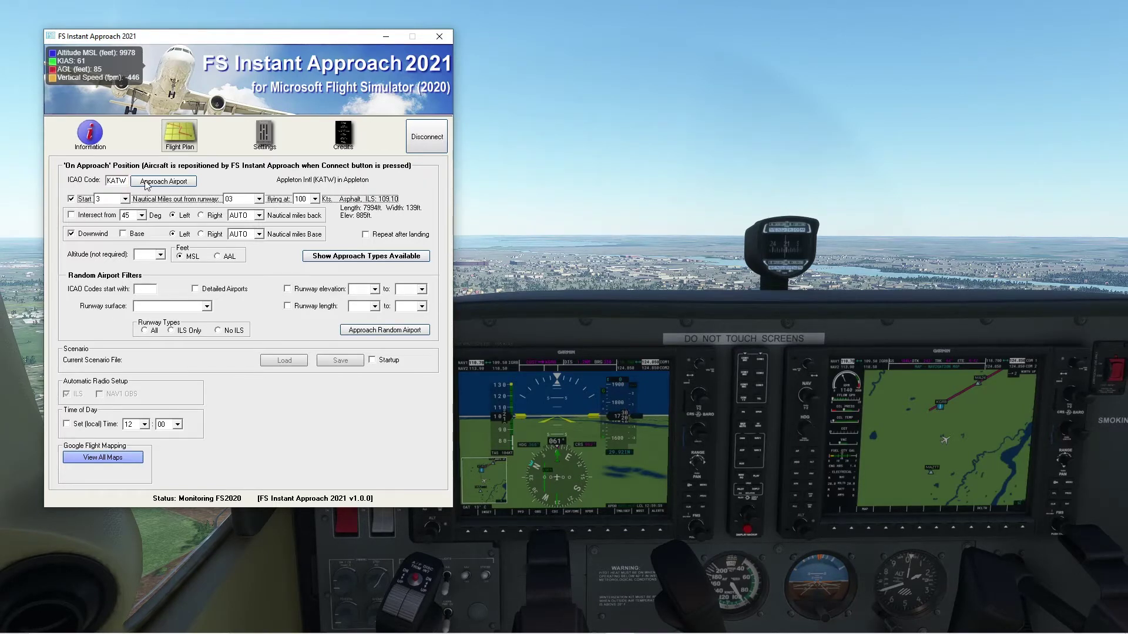
Turn off the Downwind start and reconnect to fly the straight-in runway 03 approach
{"action": "left_click", "coordinate": [99, 236]}
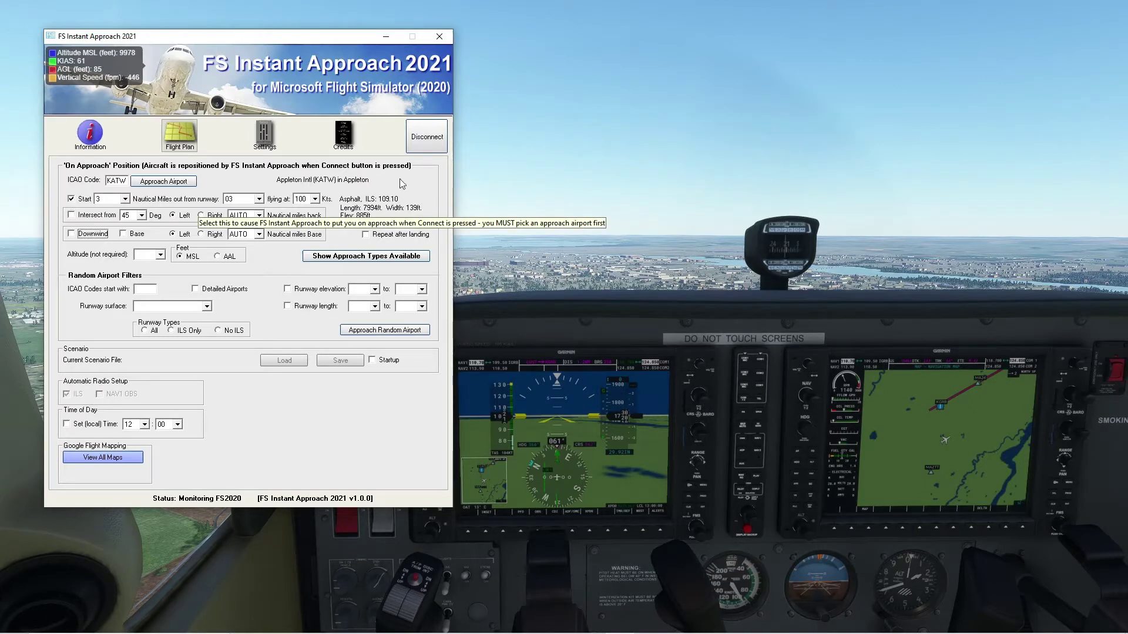
{"action": "left_click", "coordinate": [423, 137]}
{"action": "left_click", "coordinate": [423, 137]}
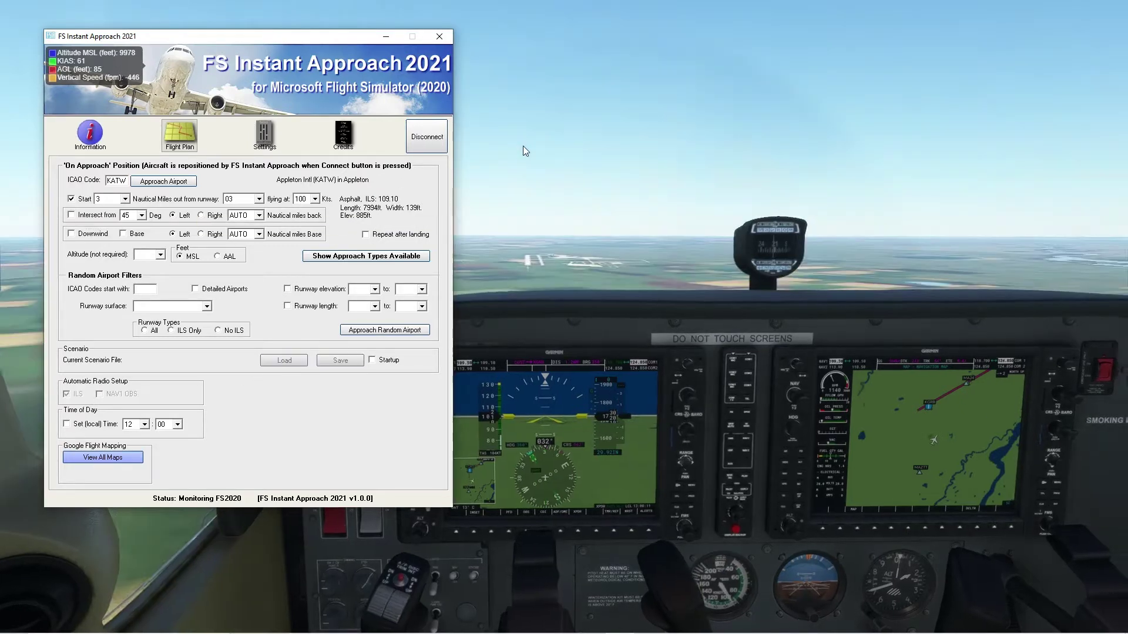
{"action": "left_click", "coordinate": [386, 37]}
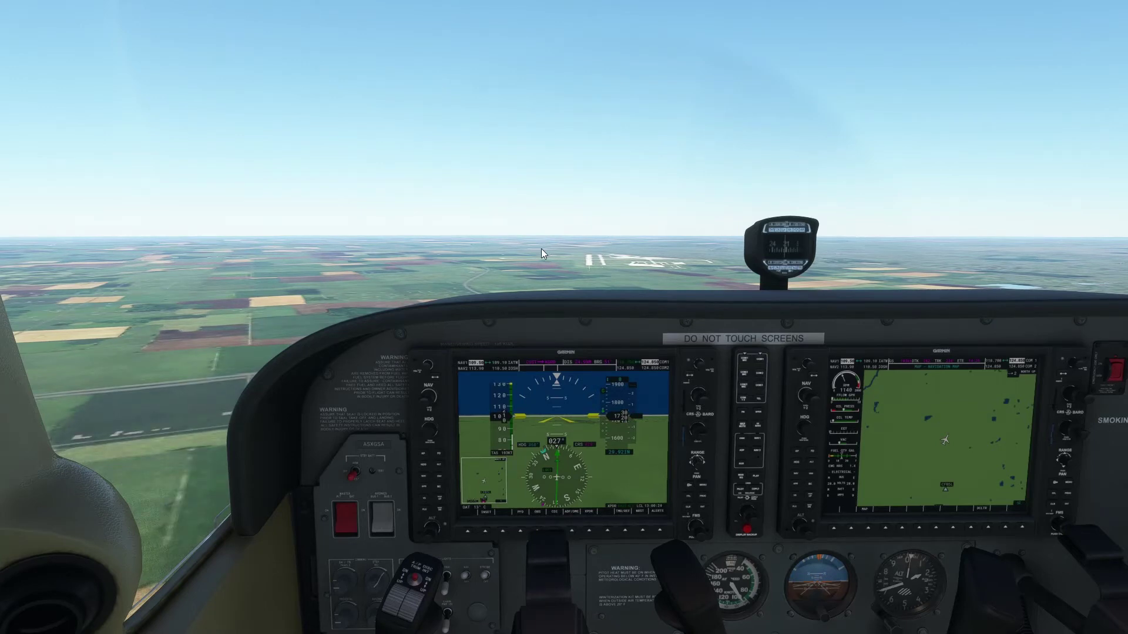
Glance out the left window at the fields twice, face forward, then return to FS Instant Approach
{"action": "key", "text": "KP_4"}
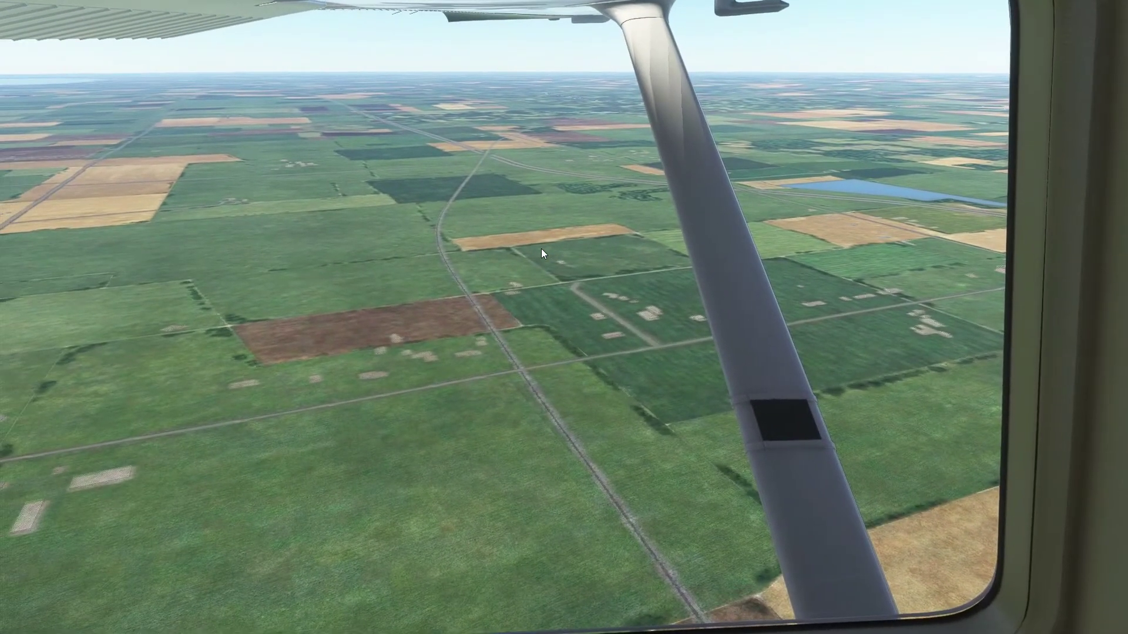
{"action": "key", "text": "KP_8"}
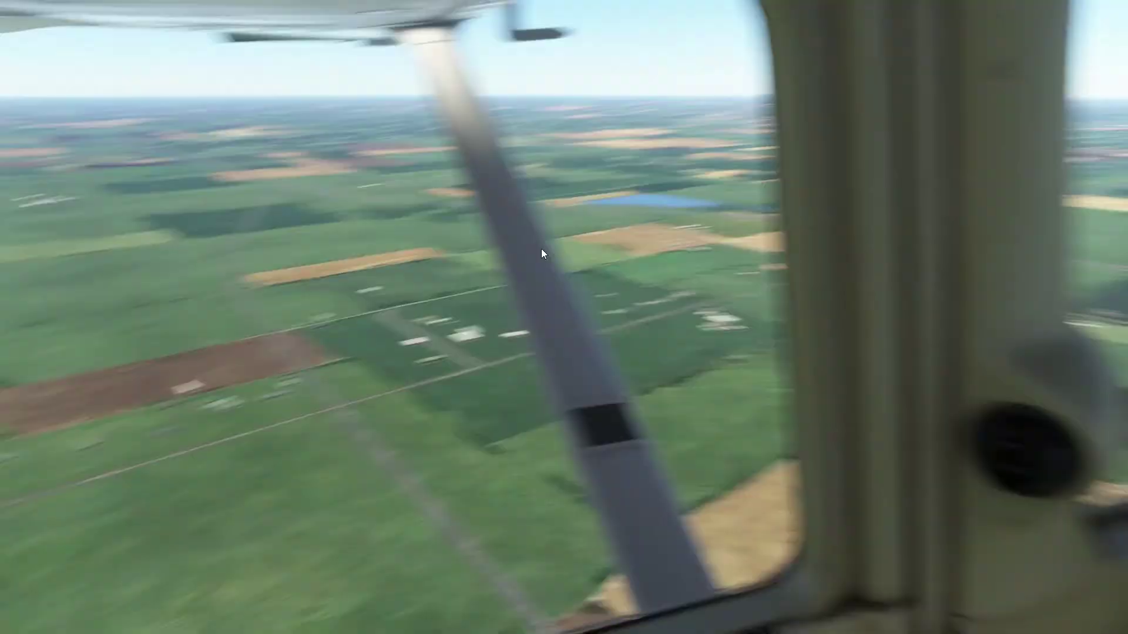
{"action": "key", "text": "KP_4"}
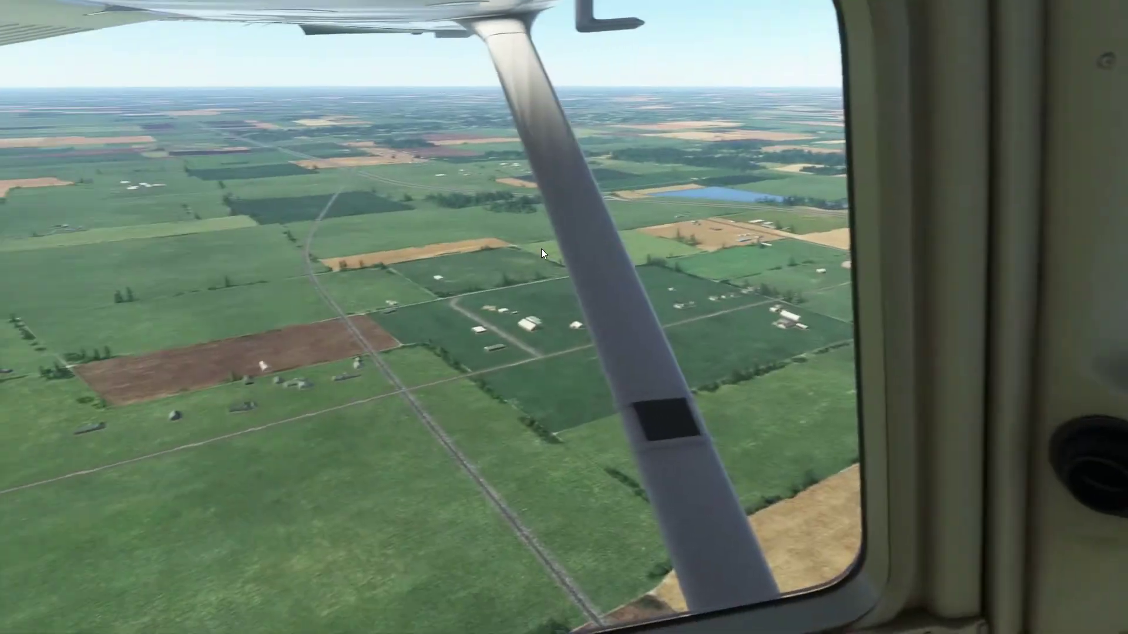
{"action": "key", "text": "KP_8"}
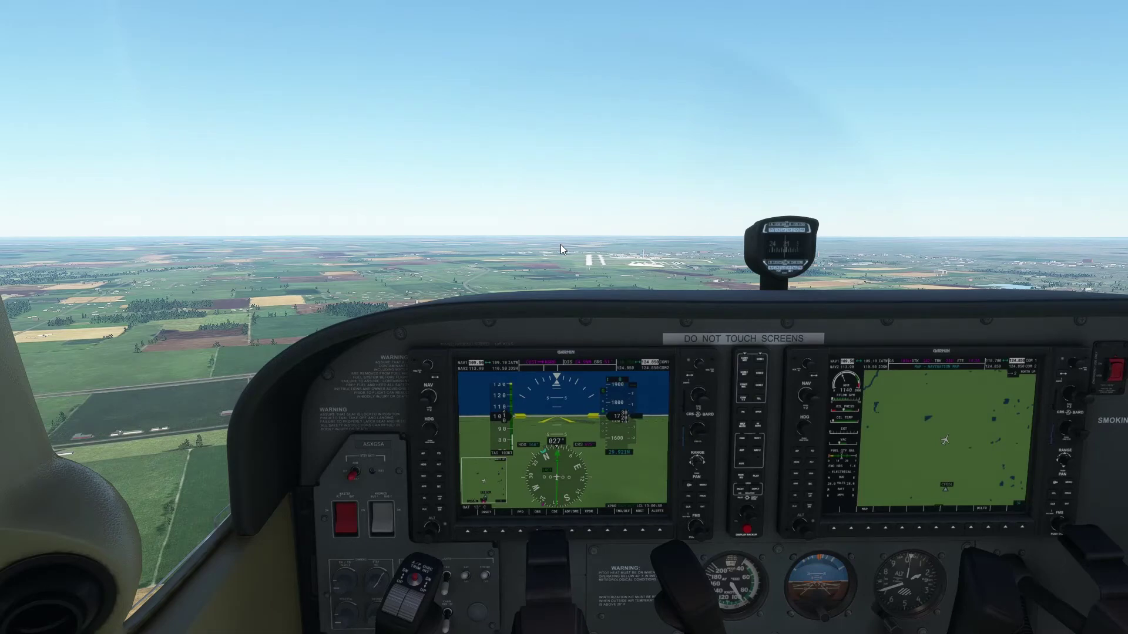
{"action": "key", "text": "alt+Tab"}
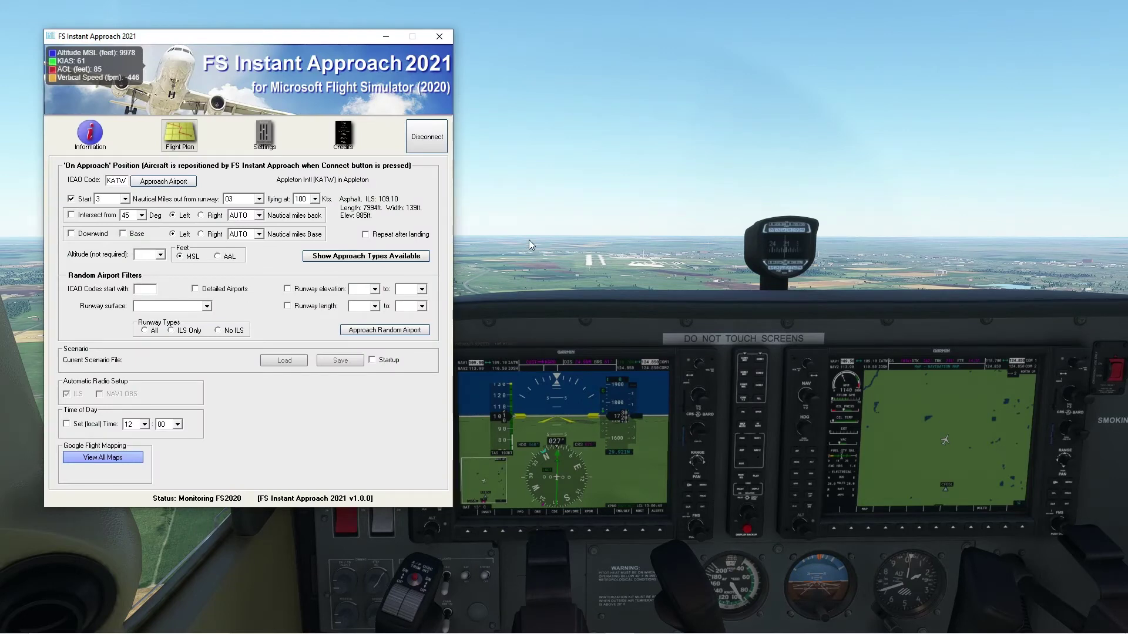
{"action": "left_click", "coordinate": [99, 217]}
{"action": "left_click", "coordinate": [426, 136]}
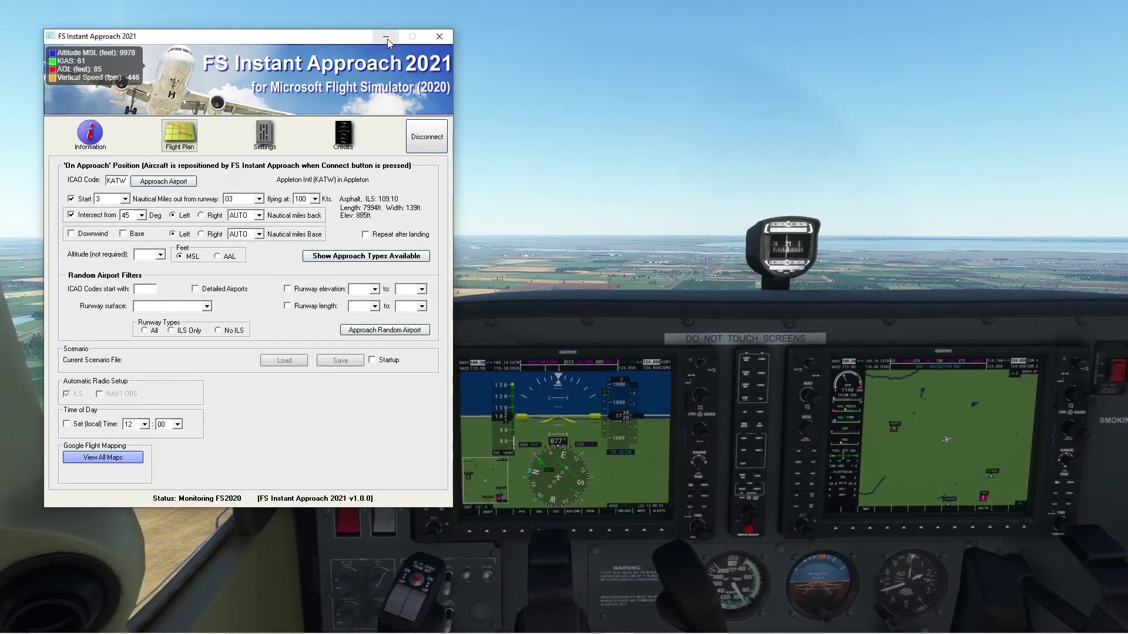
{"action": "left_click", "coordinate": [385, 36]}
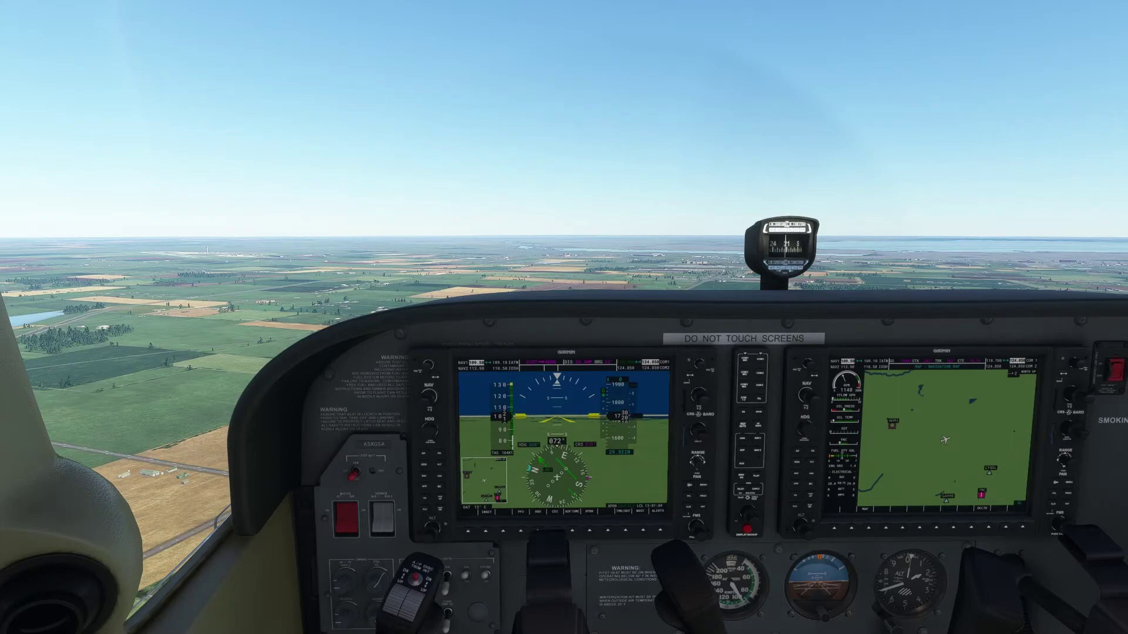
{"action": "key", "text": "alt+Tab"}
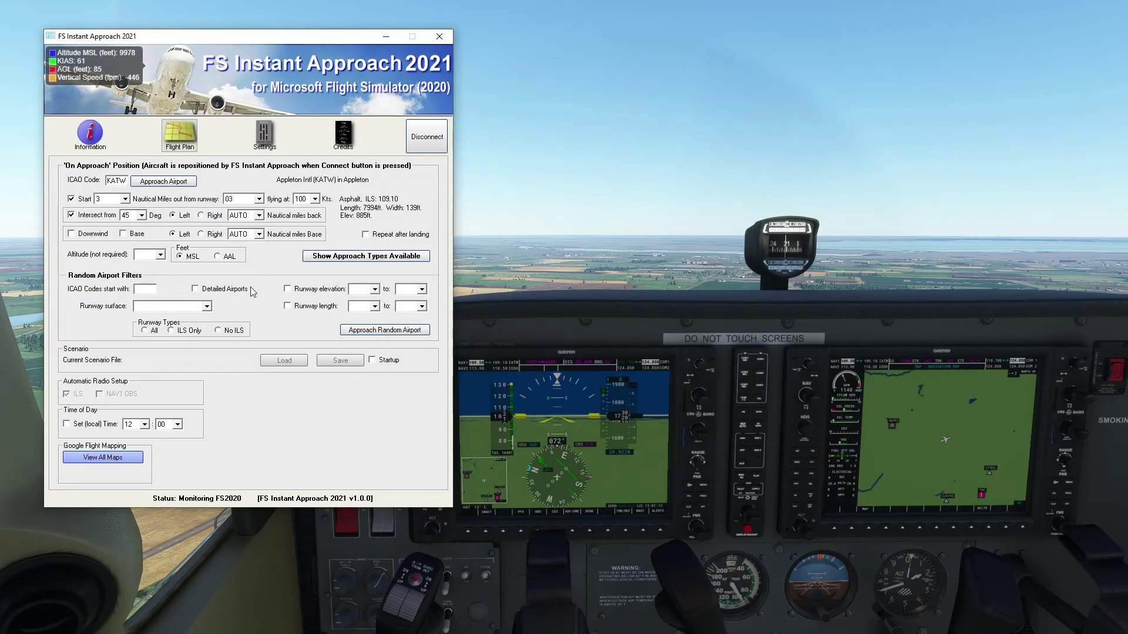
Replace KATW with KOSH and load Wittman Rgnl as the approach airport
{"action": "double_click", "coordinate": [123, 181]}
{"action": "type", "text": "KOSH"}
{"action": "left_click", "coordinate": [141, 184]}
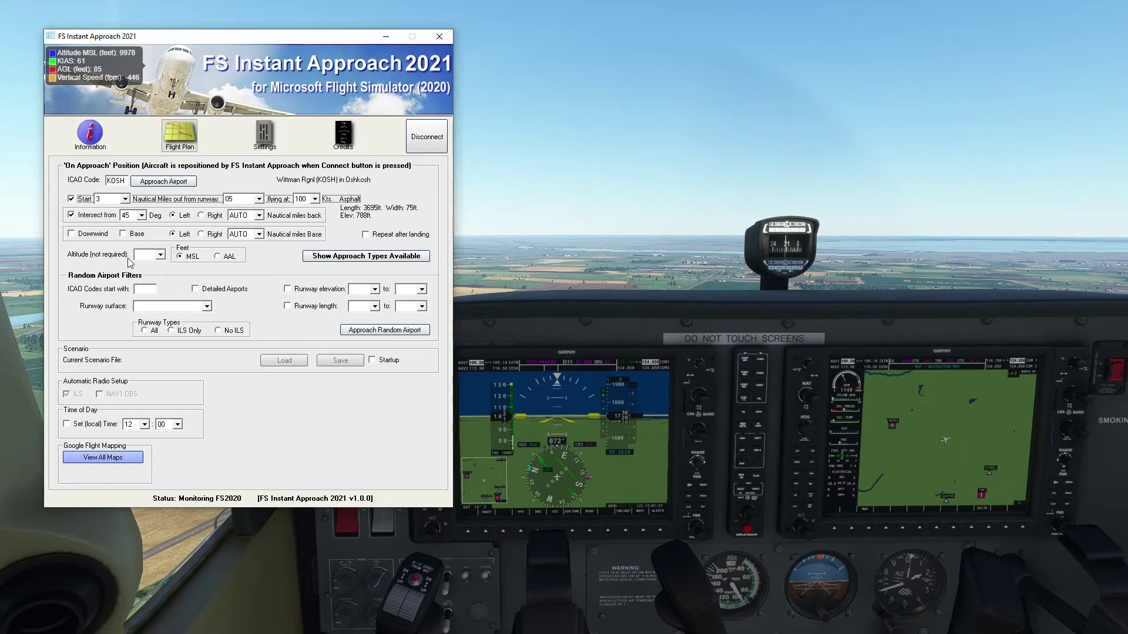
Choose runway 36 at Oshkosh and reposition the aircraft onto that approach
{"action": "left_click", "coordinate": [245, 201]}
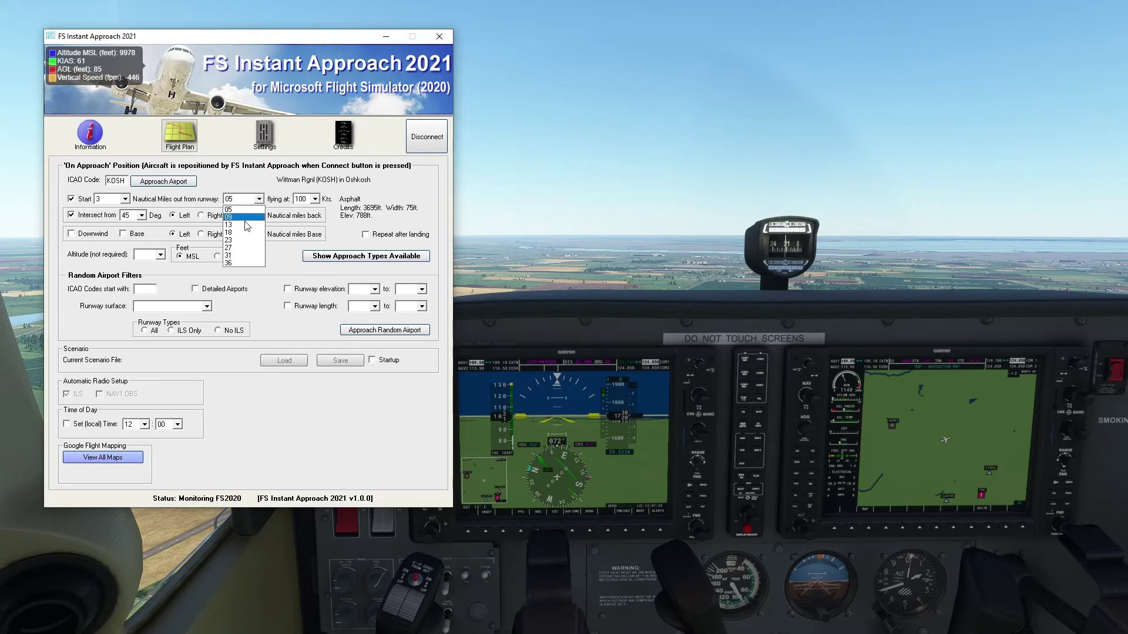
{"action": "left_click", "coordinate": [244, 263]}
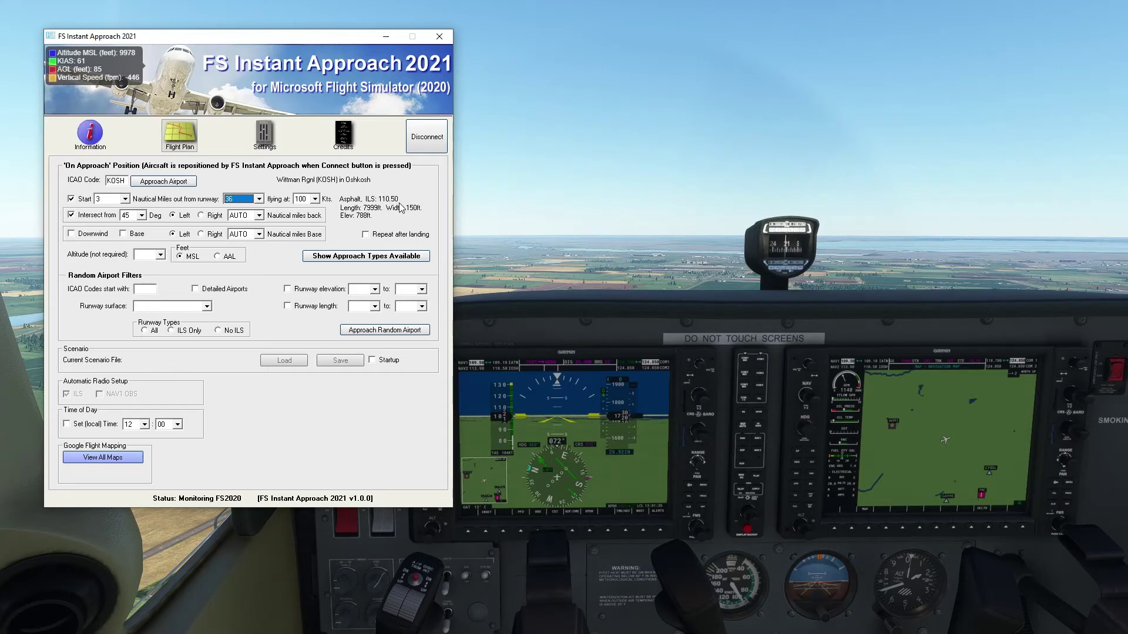
{"action": "left_click", "coordinate": [427, 138]}
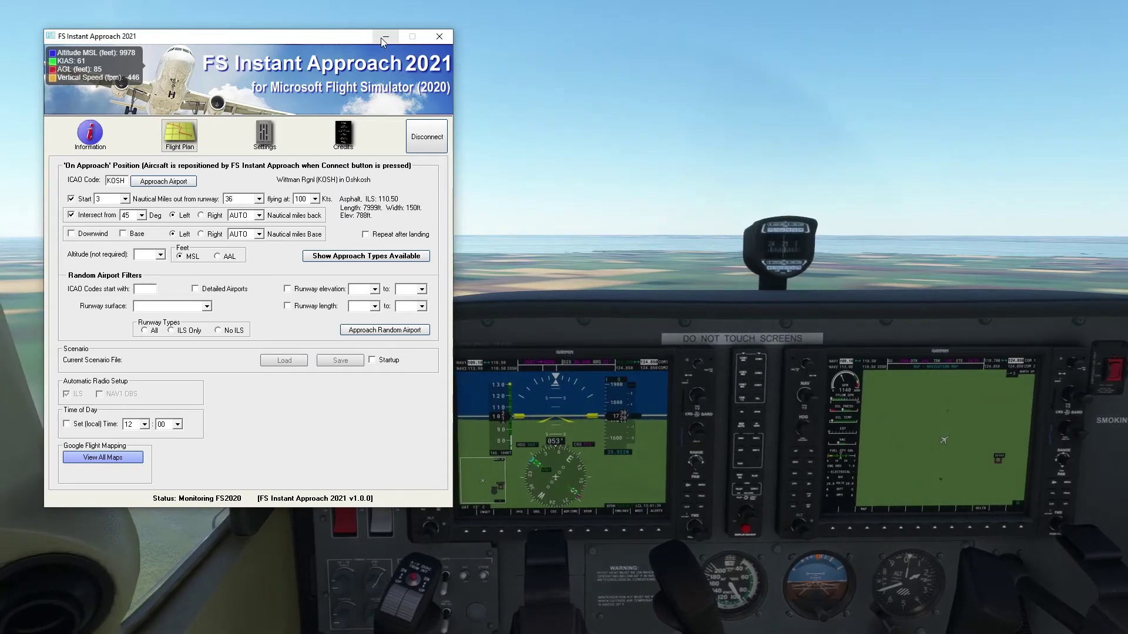
{"action": "left_click", "coordinate": [385, 37]}
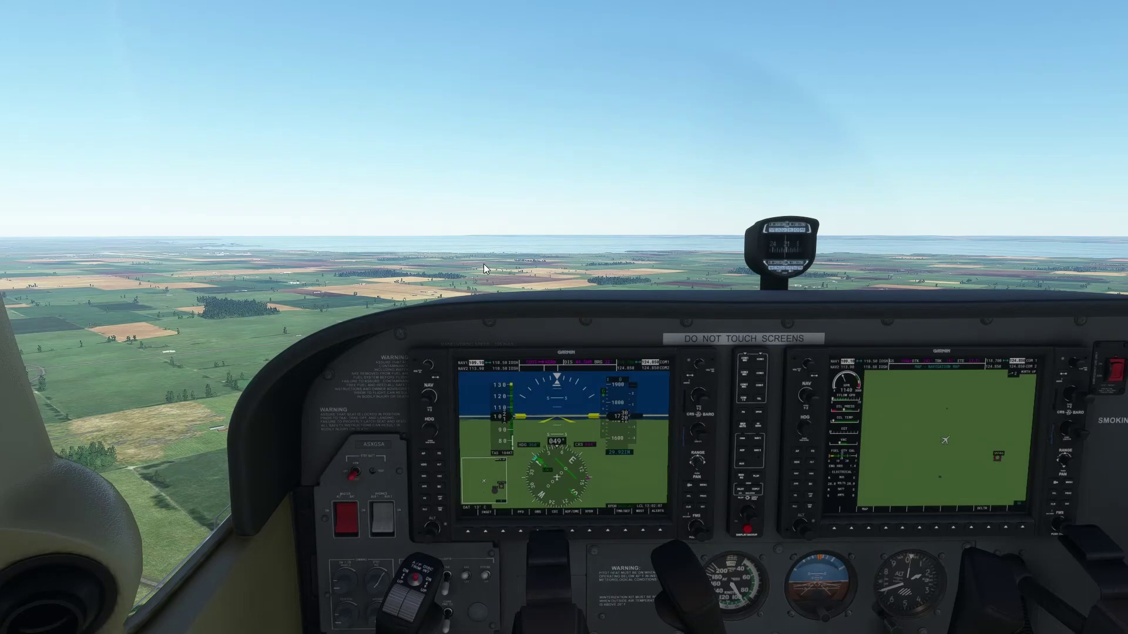
Replace KOSH with KSBM and load Sheboygan County Memorial as the approach airport
{"action": "key", "text": "alt+Tab"}
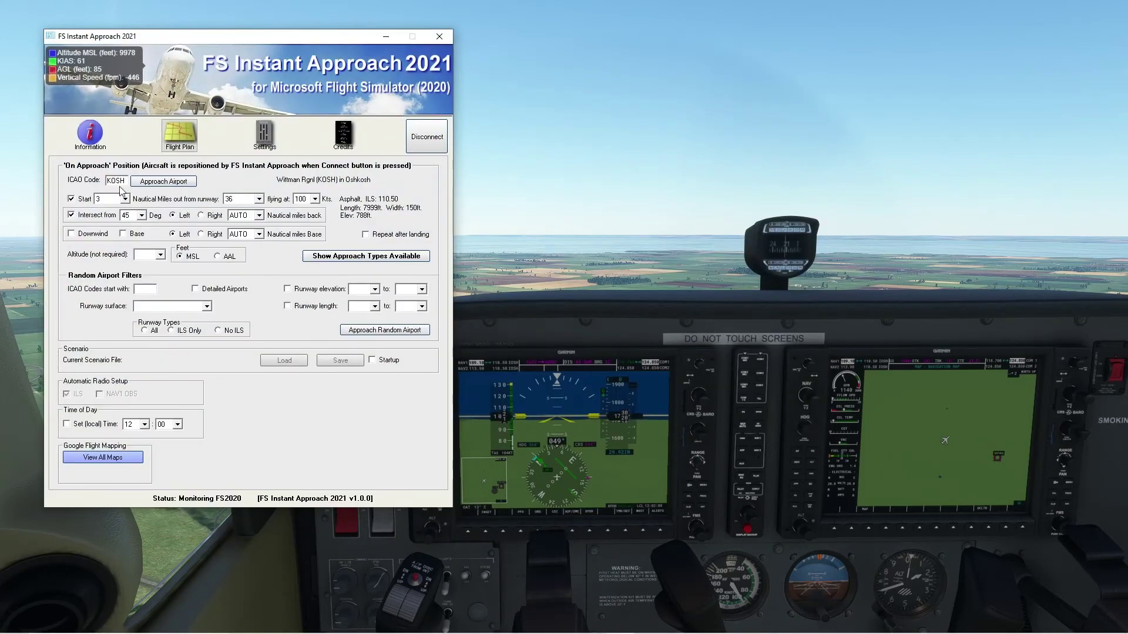
{"action": "double_click", "coordinate": [121, 181]}
{"action": "type", "text": "KSBM"}
{"action": "left_click", "coordinate": [148, 182]}
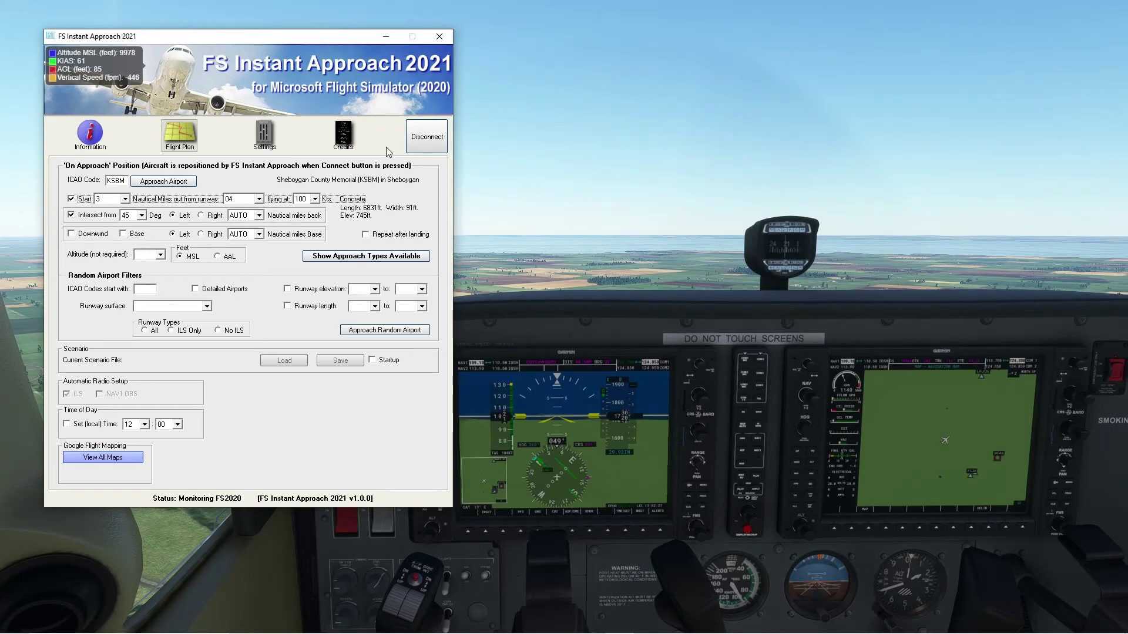
Reconnect to reposition the aircraft onto the KSBM runway 04 approach
{"action": "left_click", "coordinate": [428, 137]}
{"action": "left_click", "coordinate": [428, 137]}
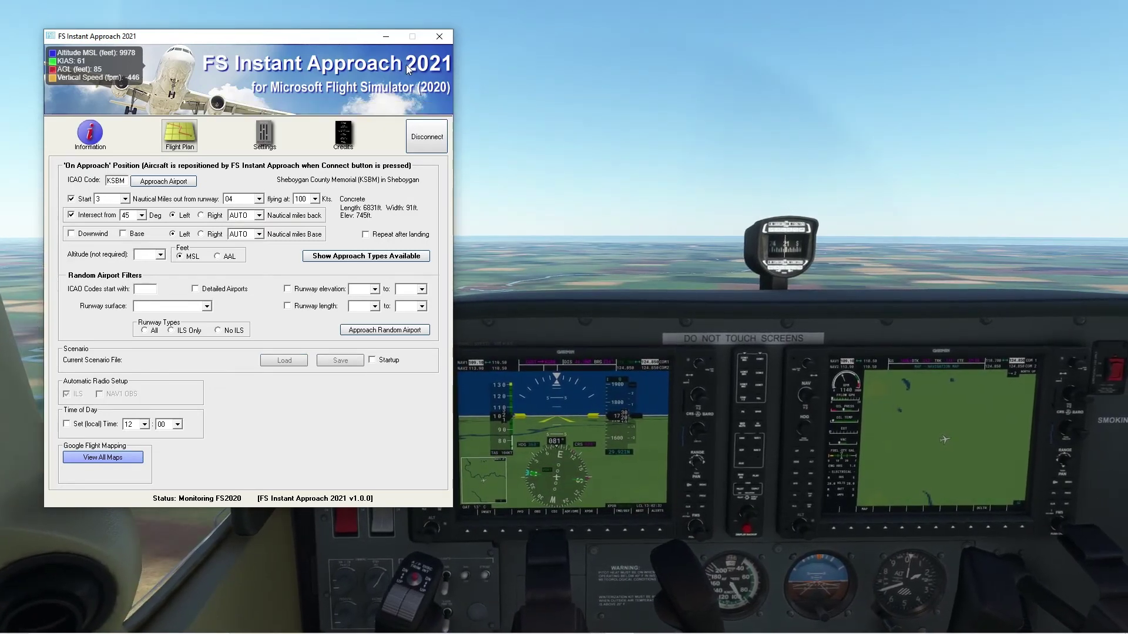
{"action": "left_click", "coordinate": [386, 36]}
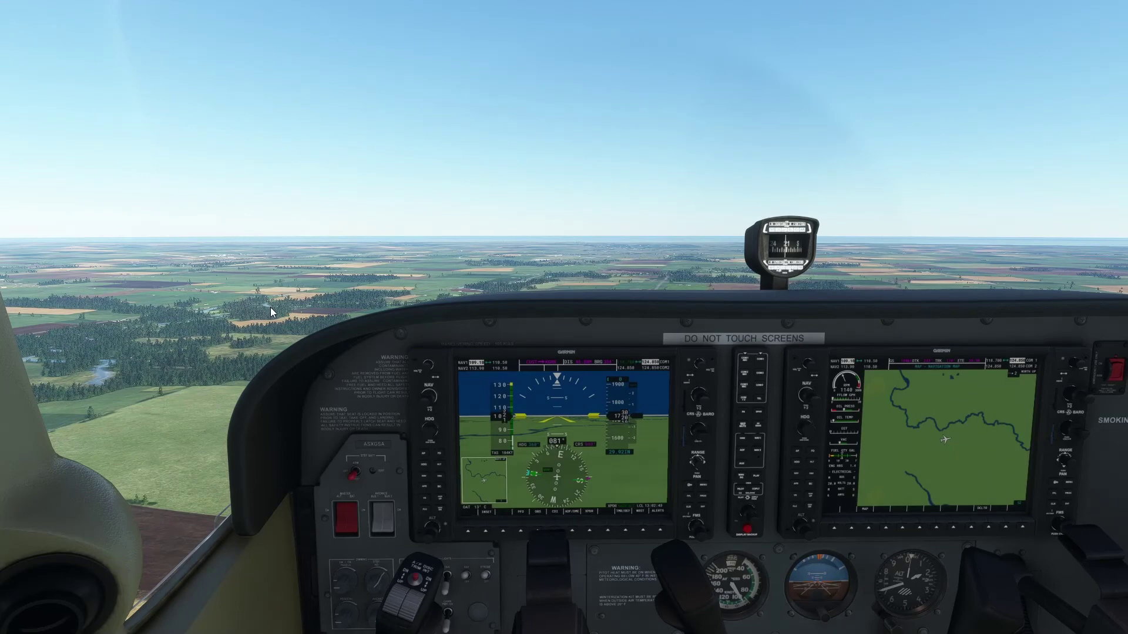
Disable the 45° intercept and set the local time to hour 17
{"action": "key", "text": "alt+Tab"}
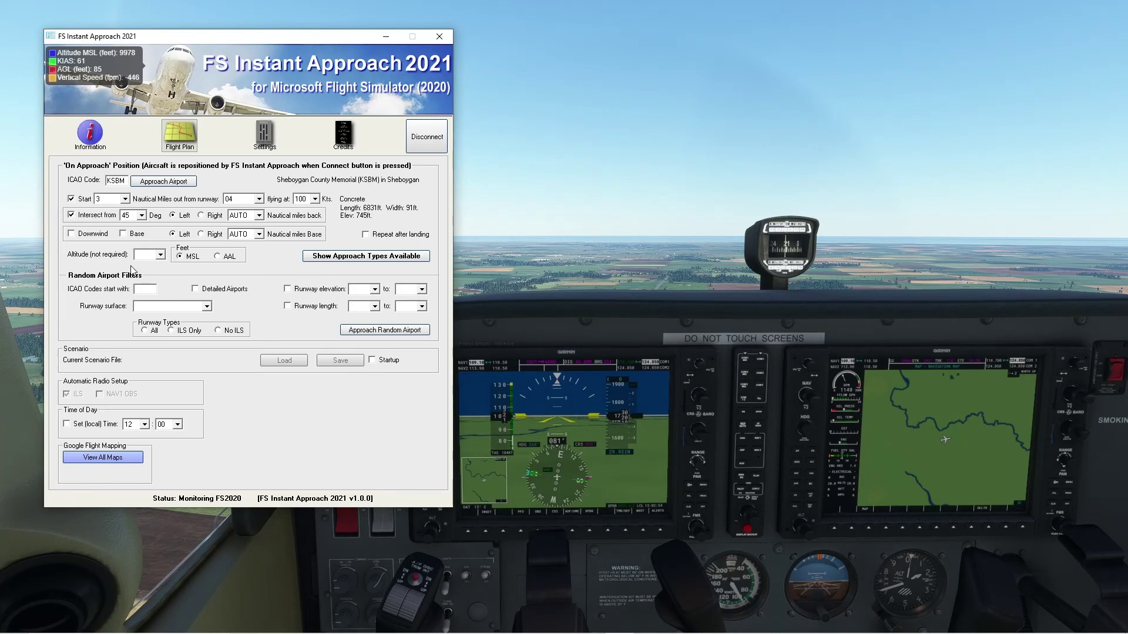
{"action": "left_click", "coordinate": [71, 215]}
{"action": "left_click", "coordinate": [77, 424]}
{"action": "left_click", "coordinate": [144, 424]}
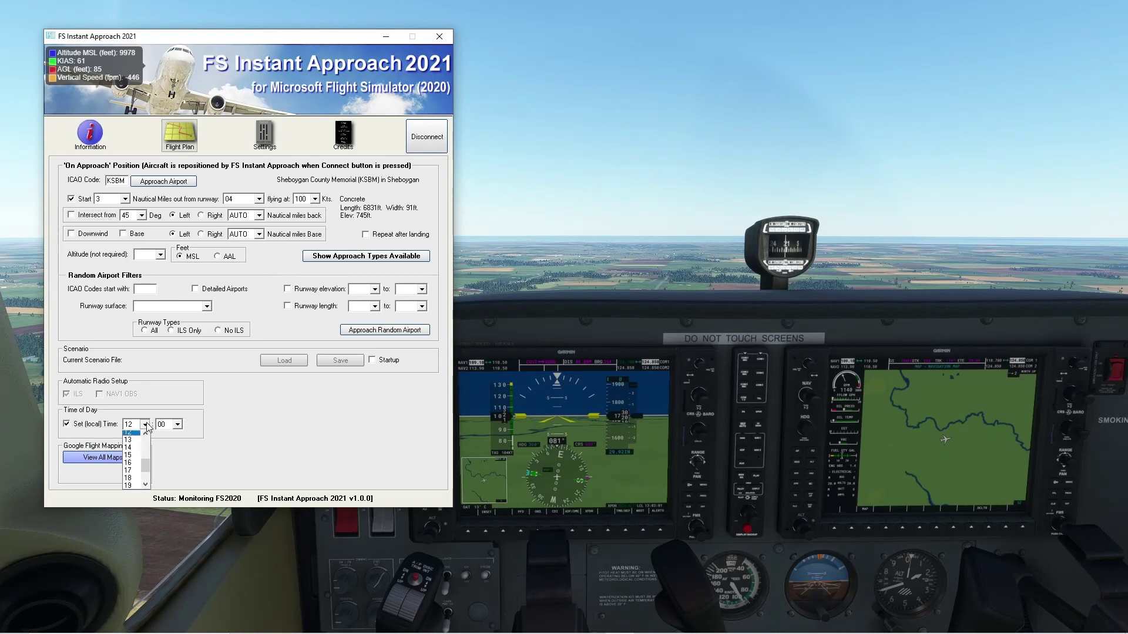
{"action": "left_click", "coordinate": [136, 474]}
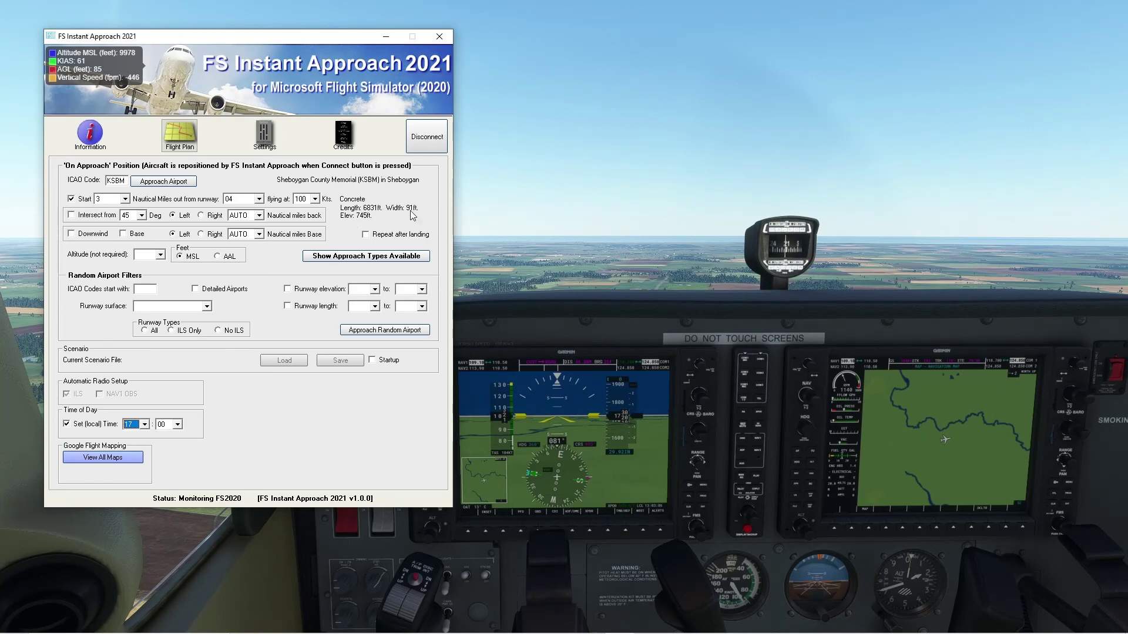
Reconnect to restart the Sheboygan approach at sunset, then bring the tool back up
{"action": "left_click", "coordinate": [426, 141]}
{"action": "left_click", "coordinate": [425, 142]}
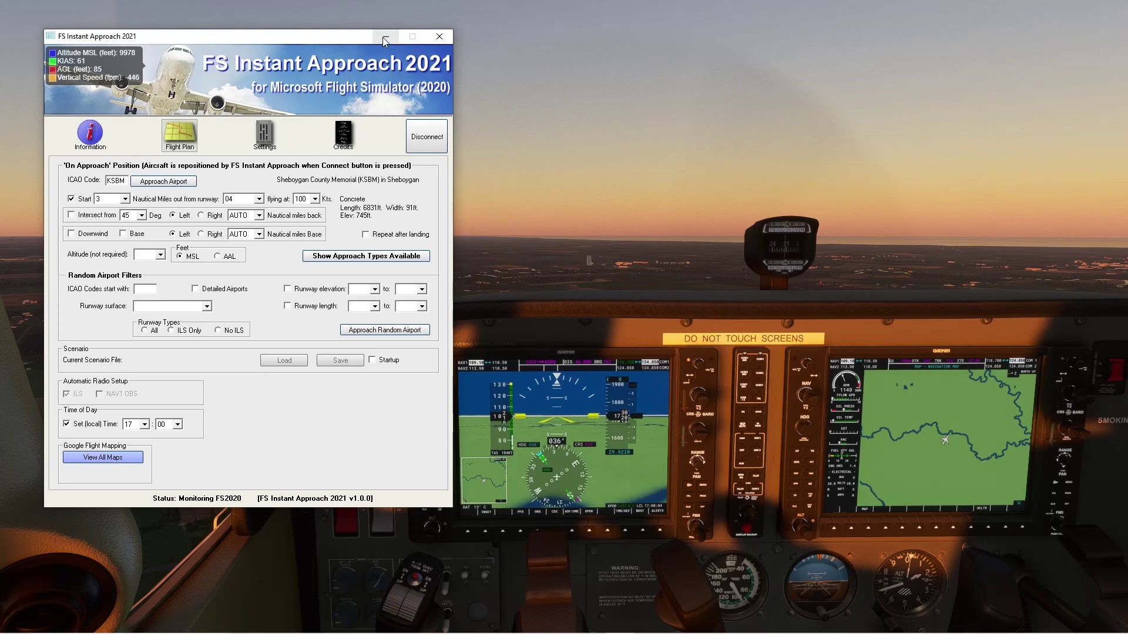
{"action": "left_click", "coordinate": [383, 36]}
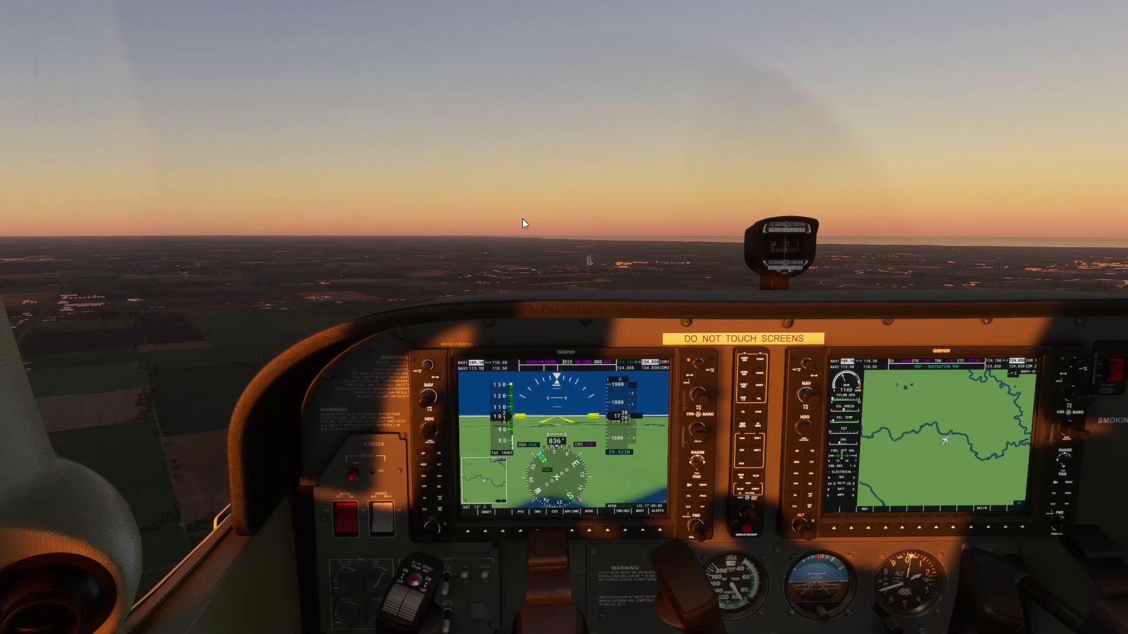
{"action": "key", "text": "alt+Tab"}
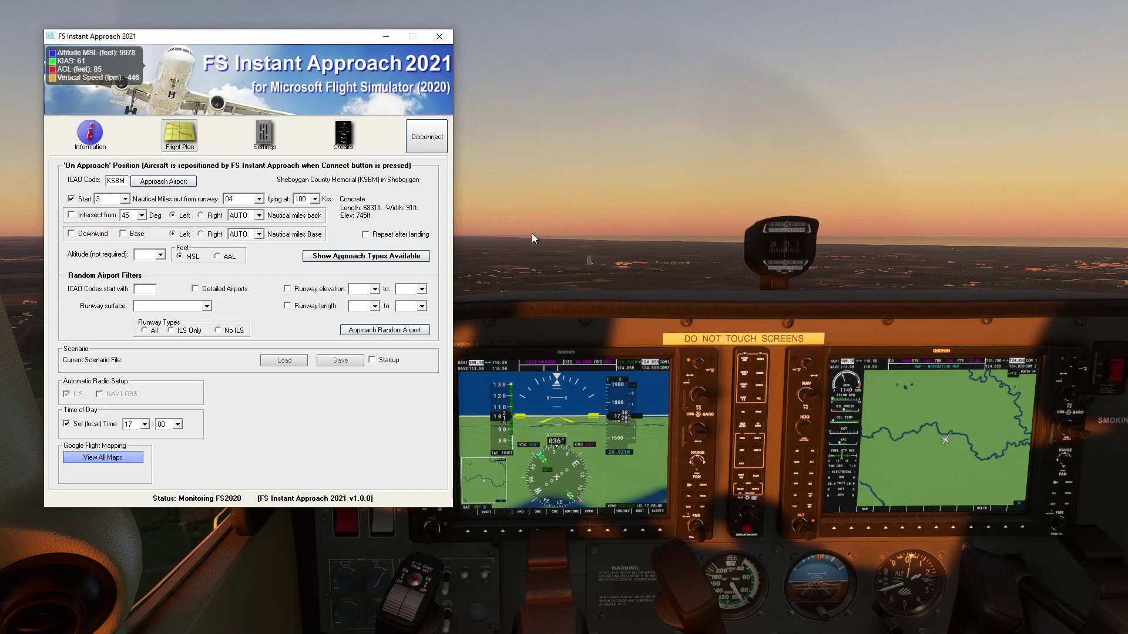